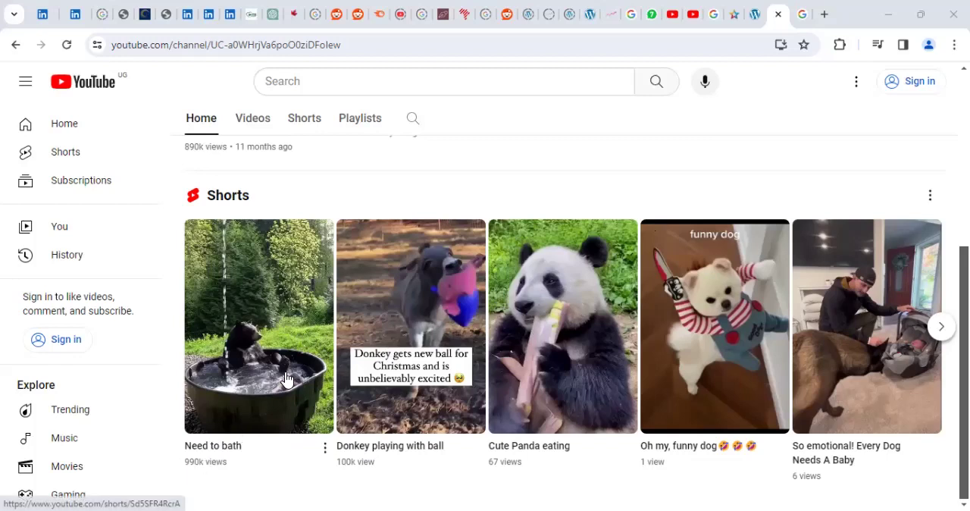
scroll(241, 232, "up", 1)
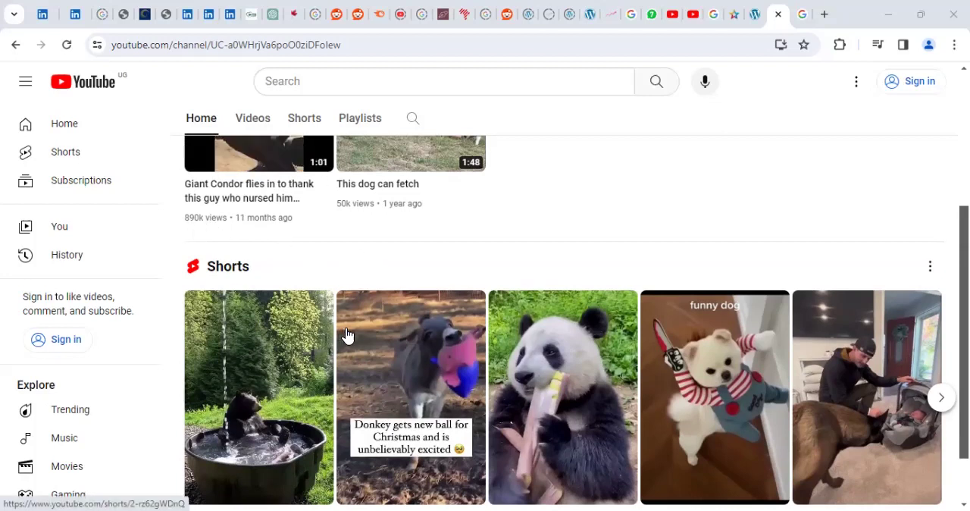
scroll(434, 352, "down", 1)
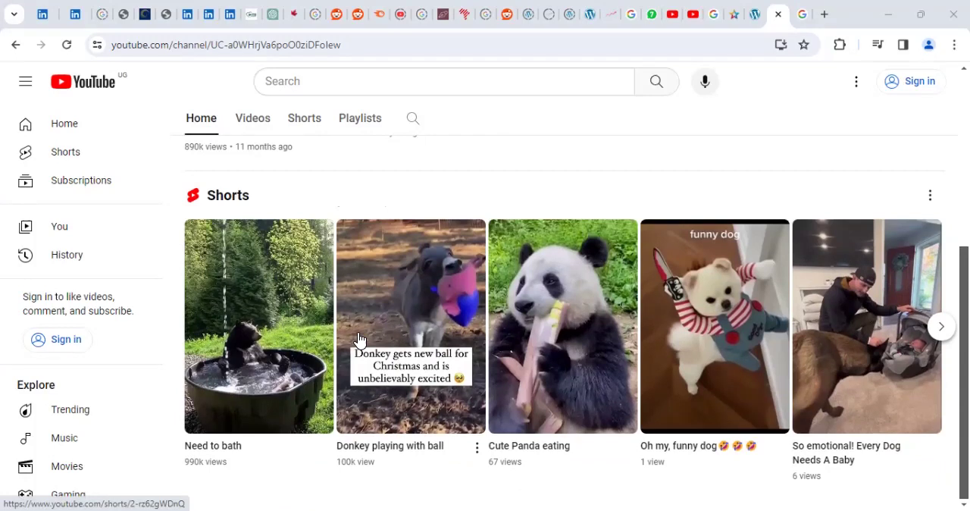
left_click(803, 13)
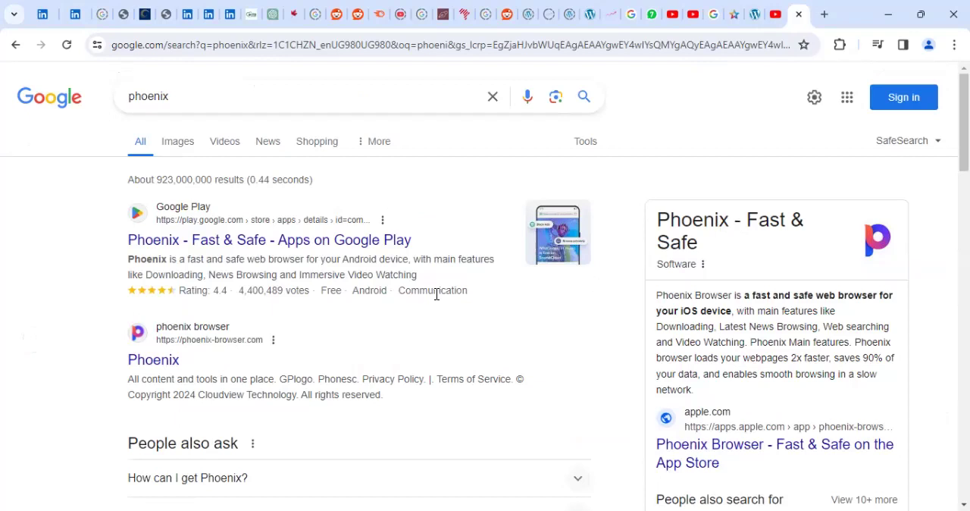
left_click(777, 14)
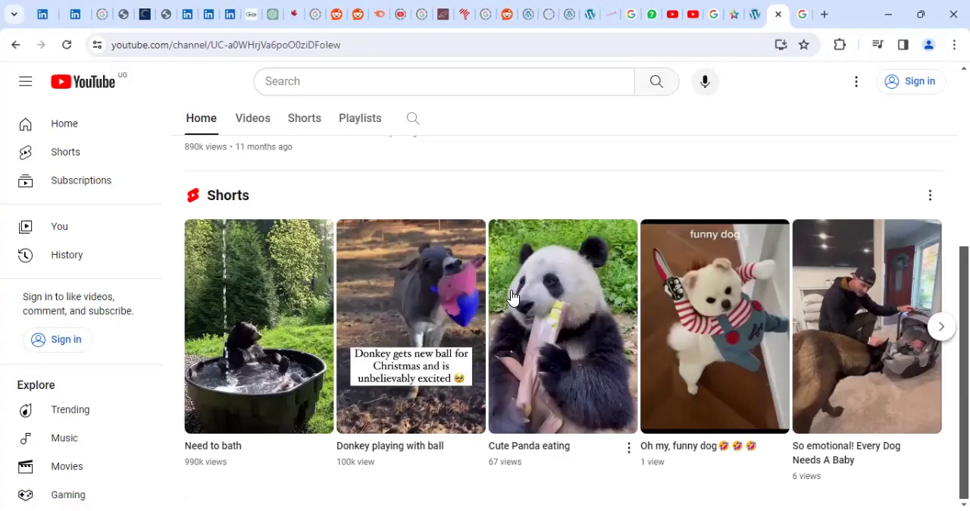
mouse_move(581, 318)
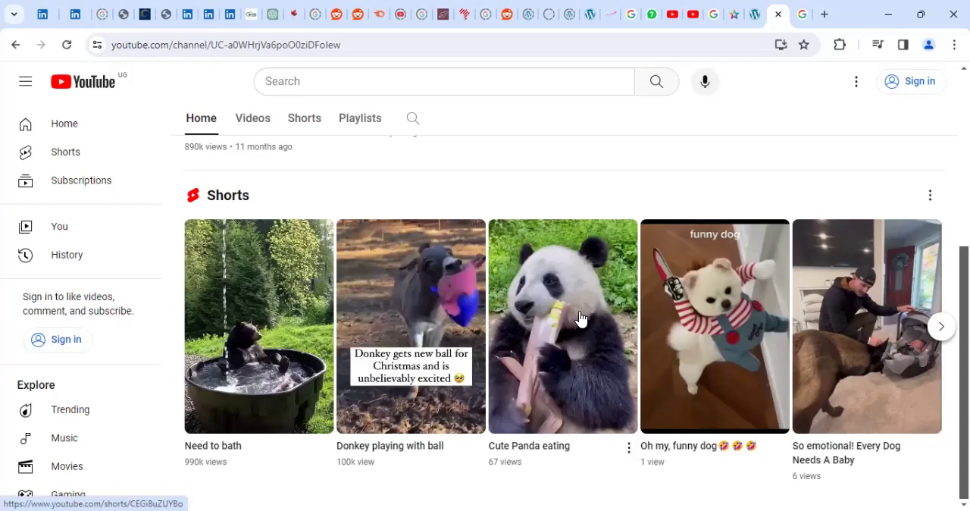
scroll(412, 311, "up", 1)
scroll(411, 311, "up", 1)
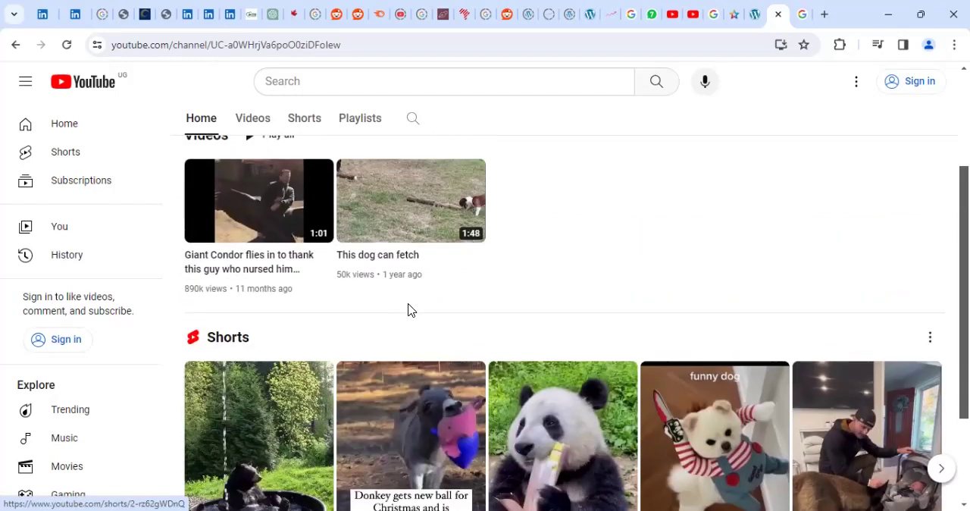
scroll(412, 311, "down", 1)
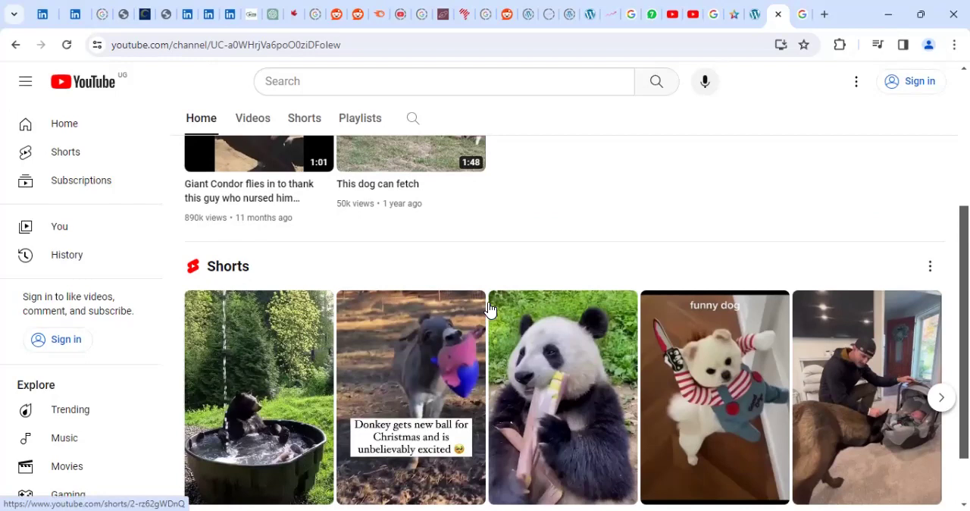
scroll(677, 345, "down", 1)
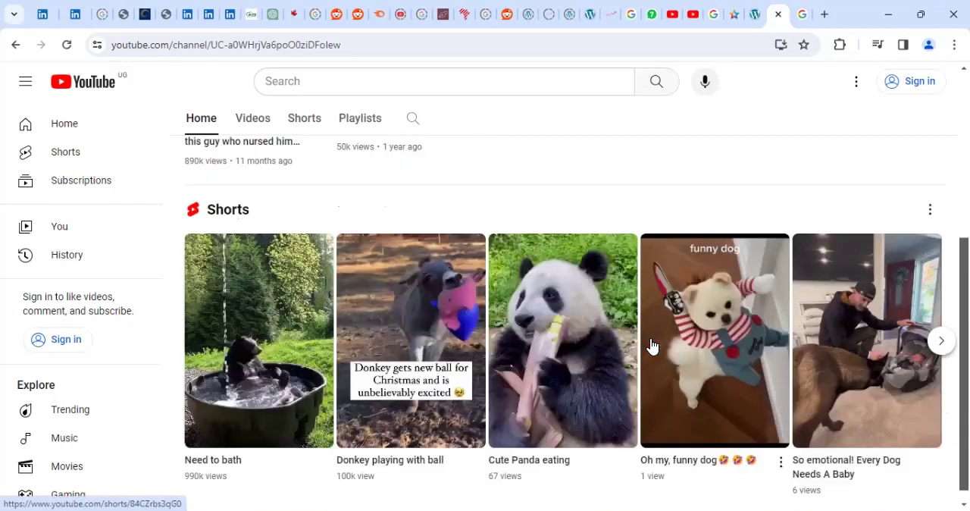
scroll(653, 347, "down", 1)
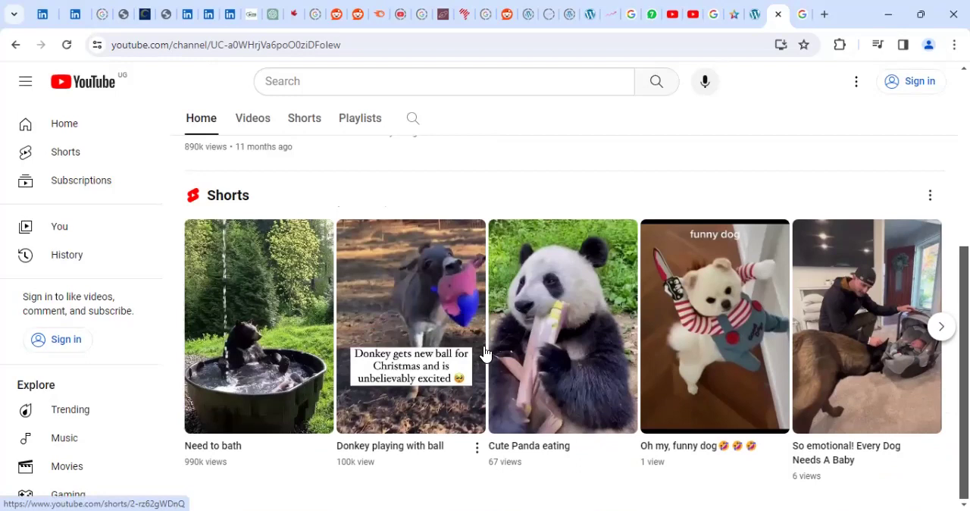
scroll(485, 352, "up", 2)
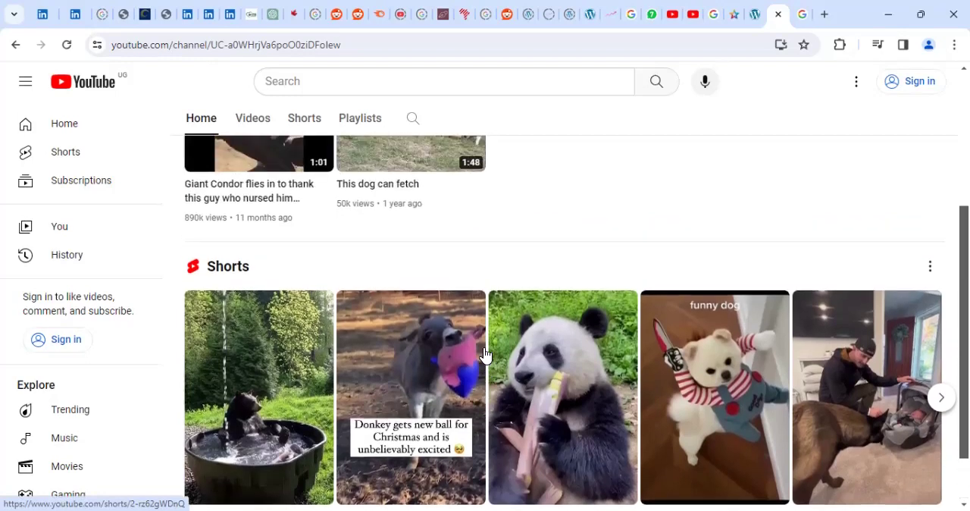
scroll(485, 353, "down", 2)
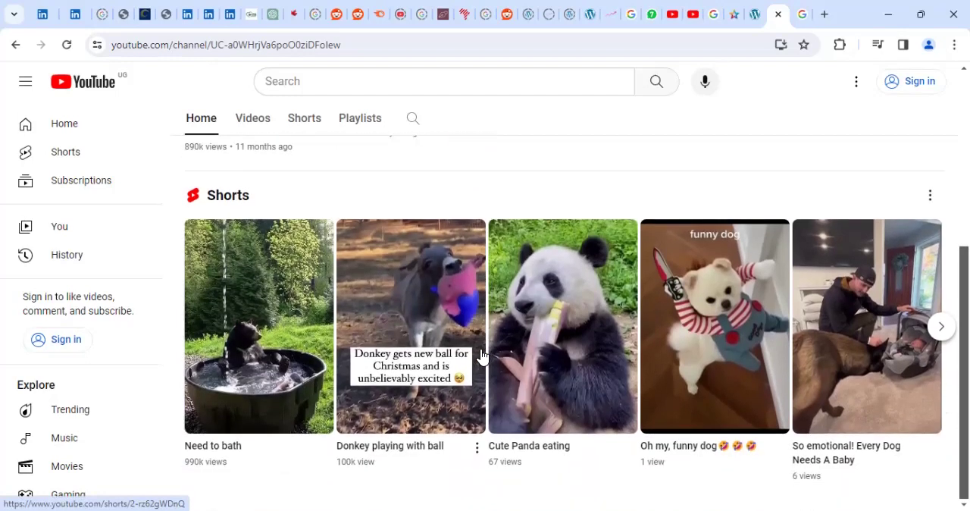